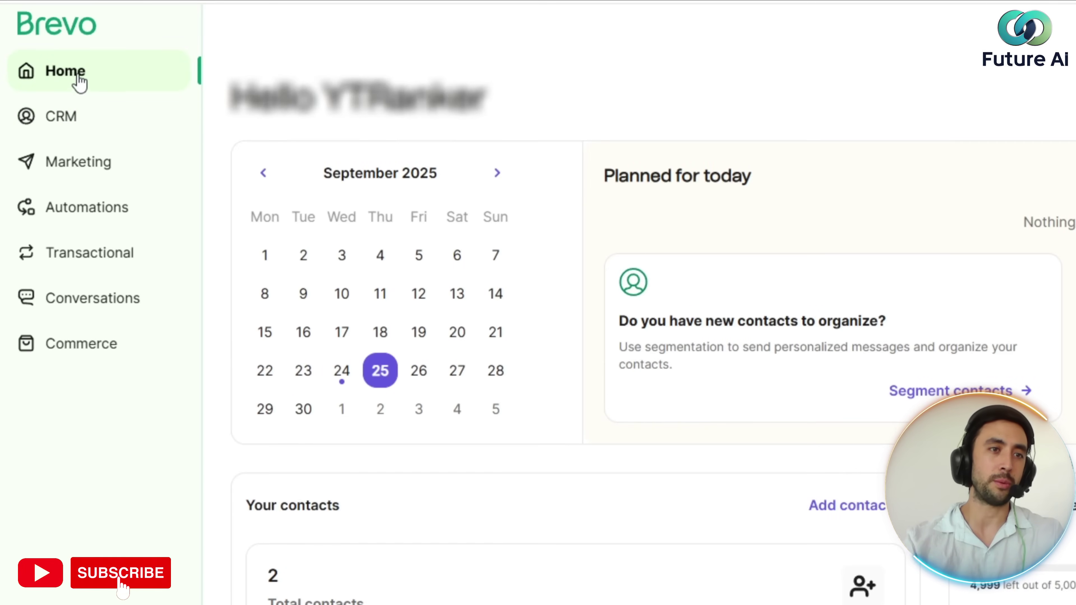
- Look through the CRM contacts list, the tasks section and the automation workflows
{"action": "left_click", "coordinate": [68, 121]}
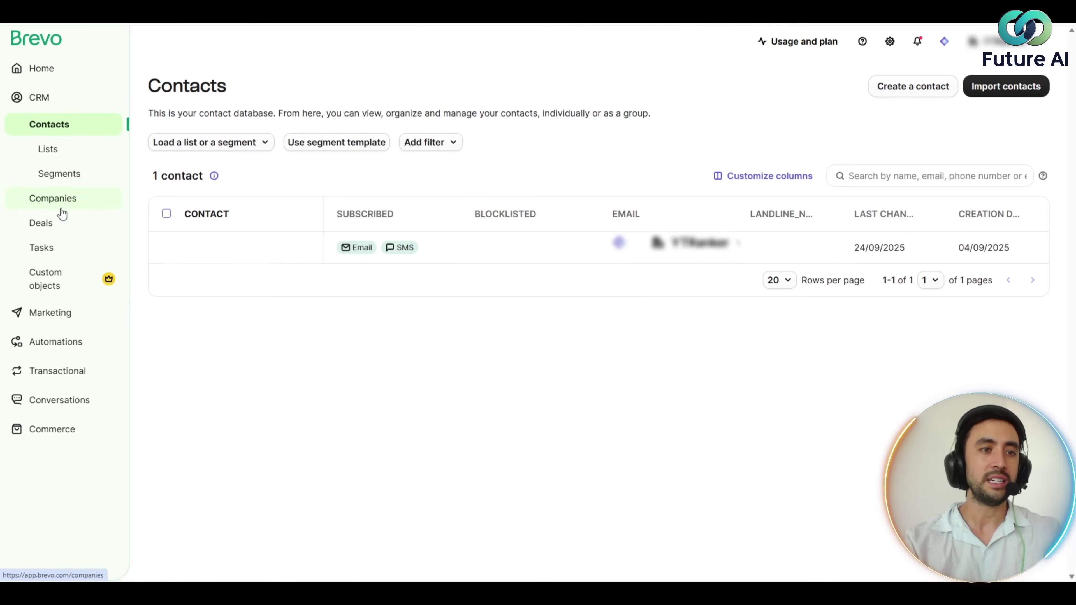
{"action": "left_click", "coordinate": [61, 254]}
{"action": "left_click", "coordinate": [60, 290]}
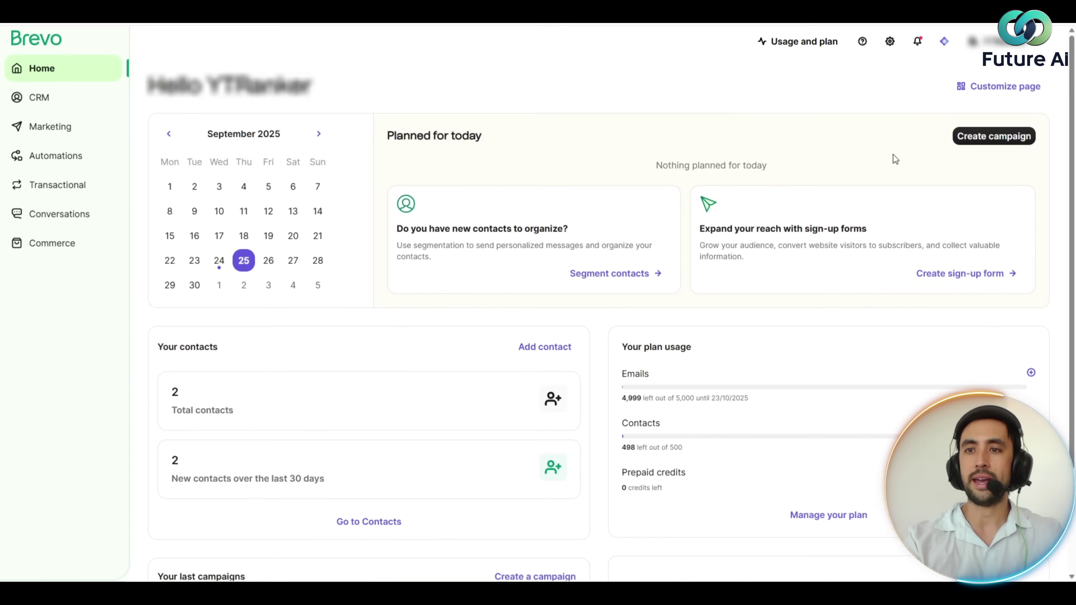
- Start a regular email campaign named 'Satoshi Campaign', leaving it outside any folder
{"action": "left_click", "coordinate": [977, 139]}
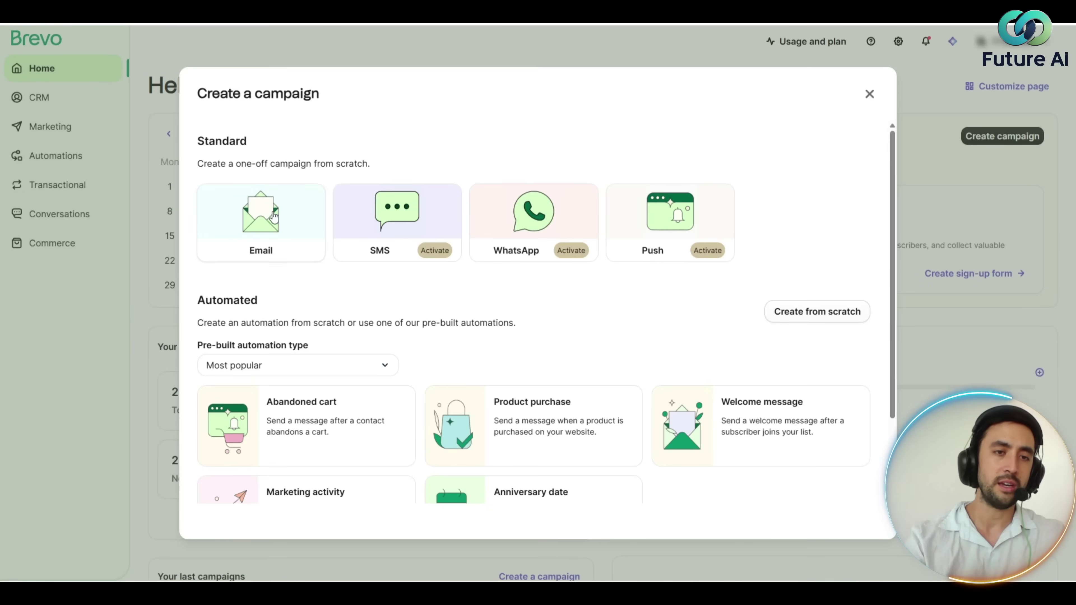
{"action": "left_click", "coordinate": [149, 238]}
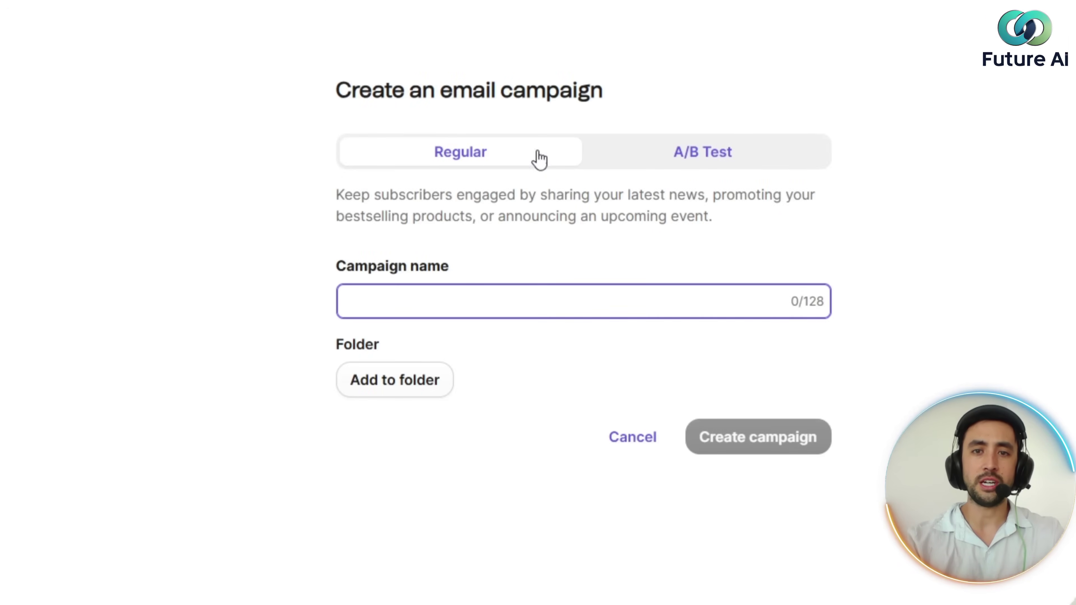
{"action": "left_click", "coordinate": [620, 156]}
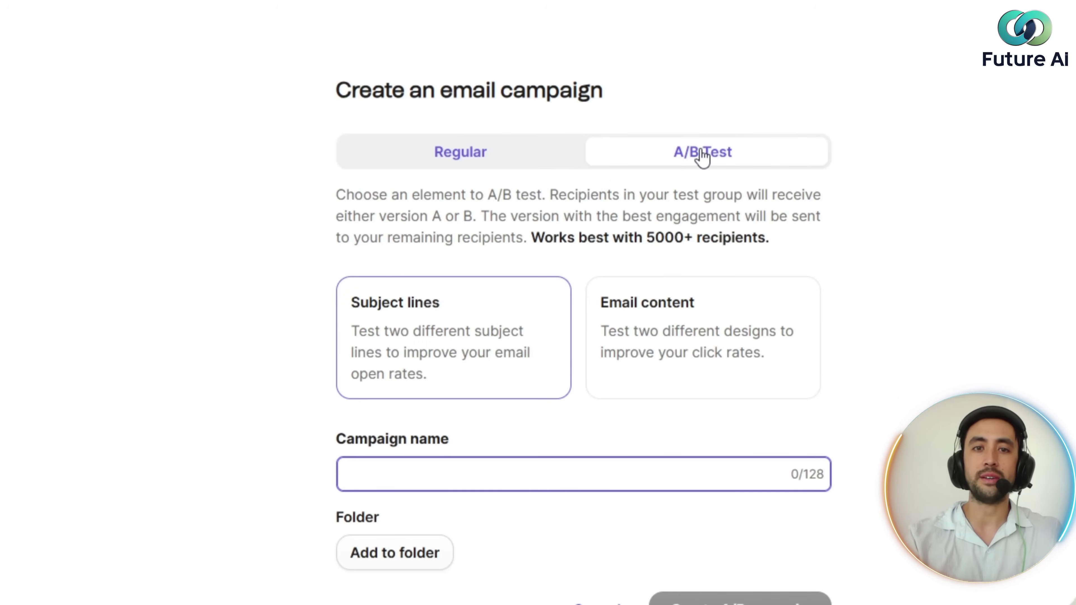
{"action": "left_click", "coordinate": [512, 158]}
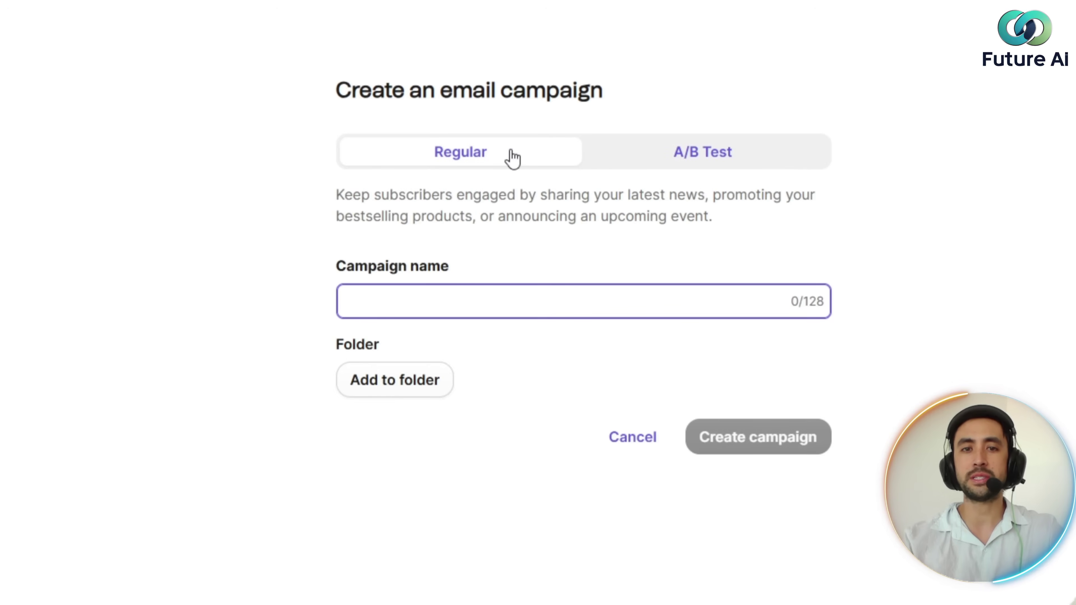
{"action": "type", "text": "Sat"}
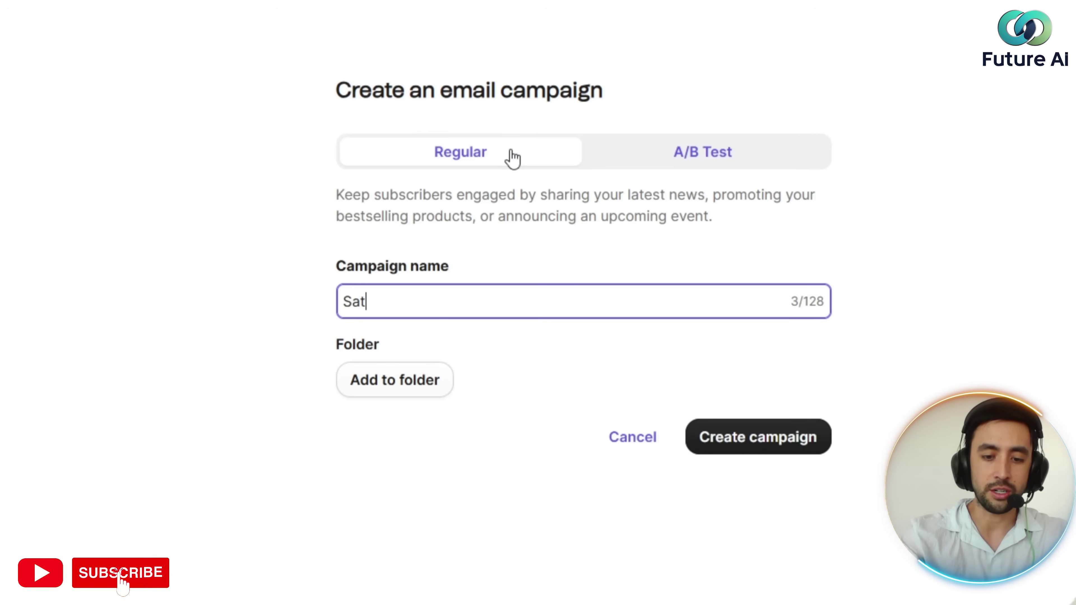
{"action": "type", "text": "oshi Campaign"}
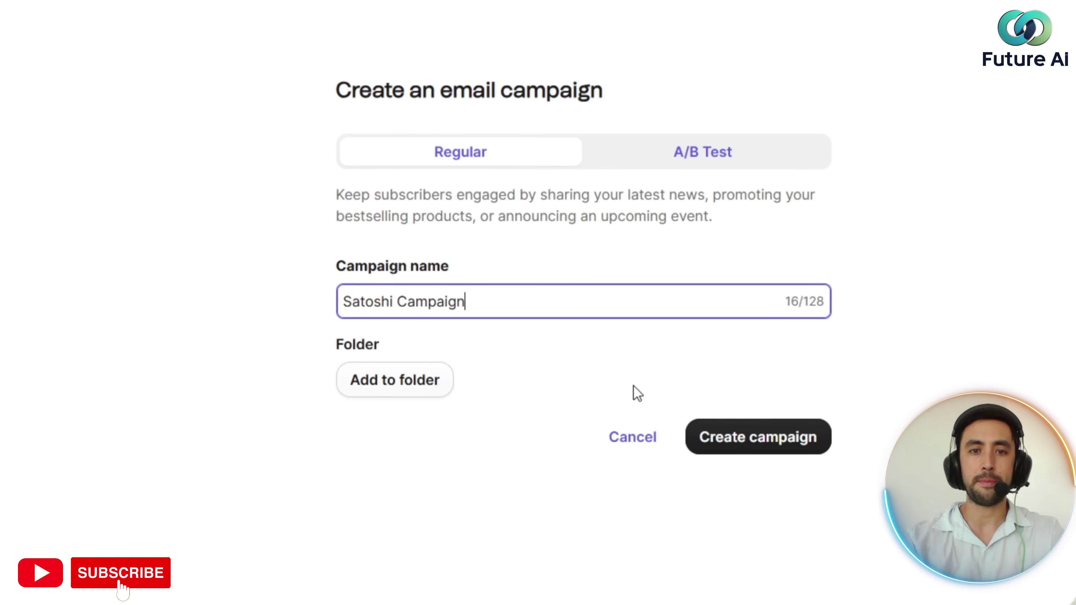
{"action": "left_click", "coordinate": [389, 380]}
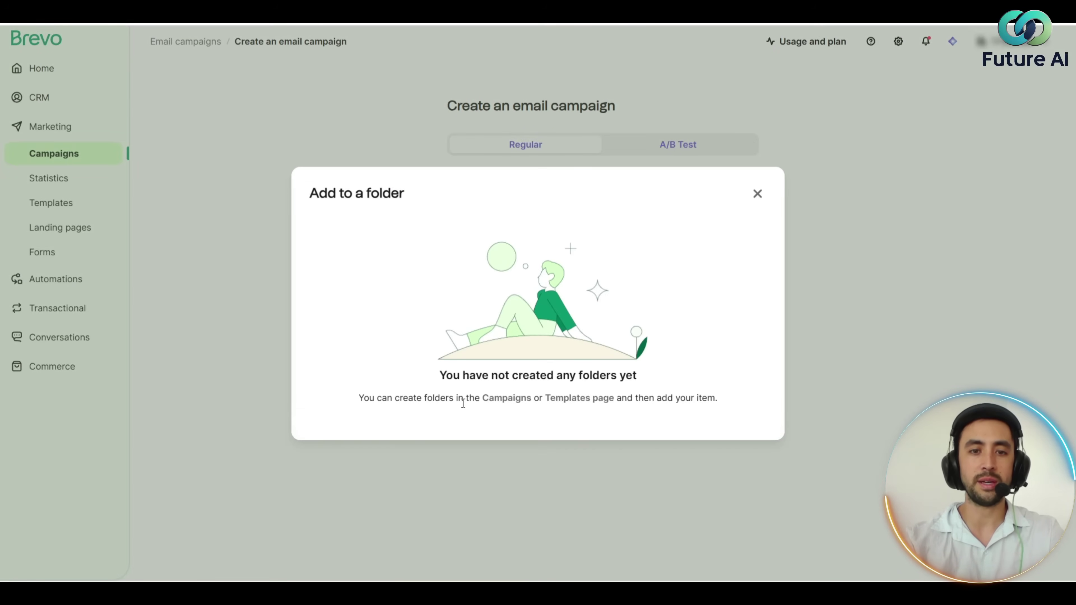
{"action": "left_click", "coordinate": [757, 194]}
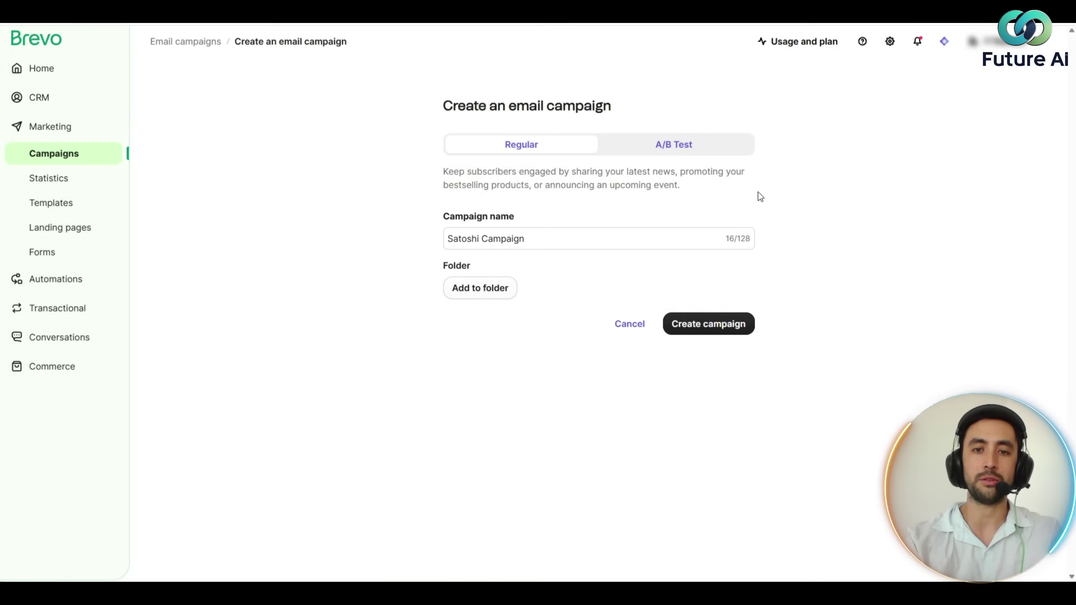
- Create the campaign and save its subject line as 'Crypto to the moon in 2025'
{"action": "left_click", "coordinate": [722, 330]}
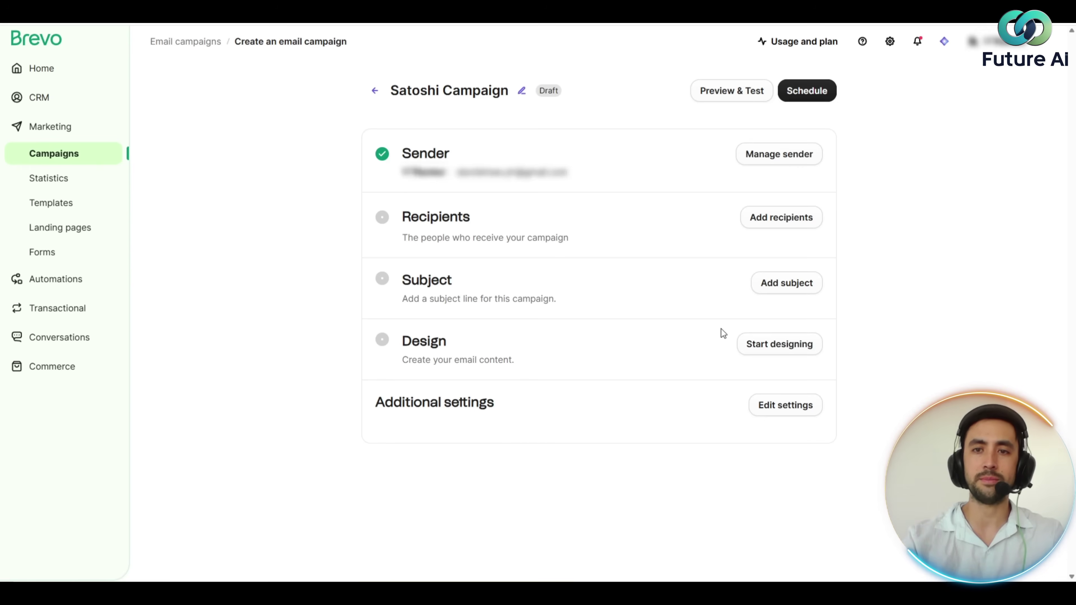
{"action": "left_click", "coordinate": [774, 283]}
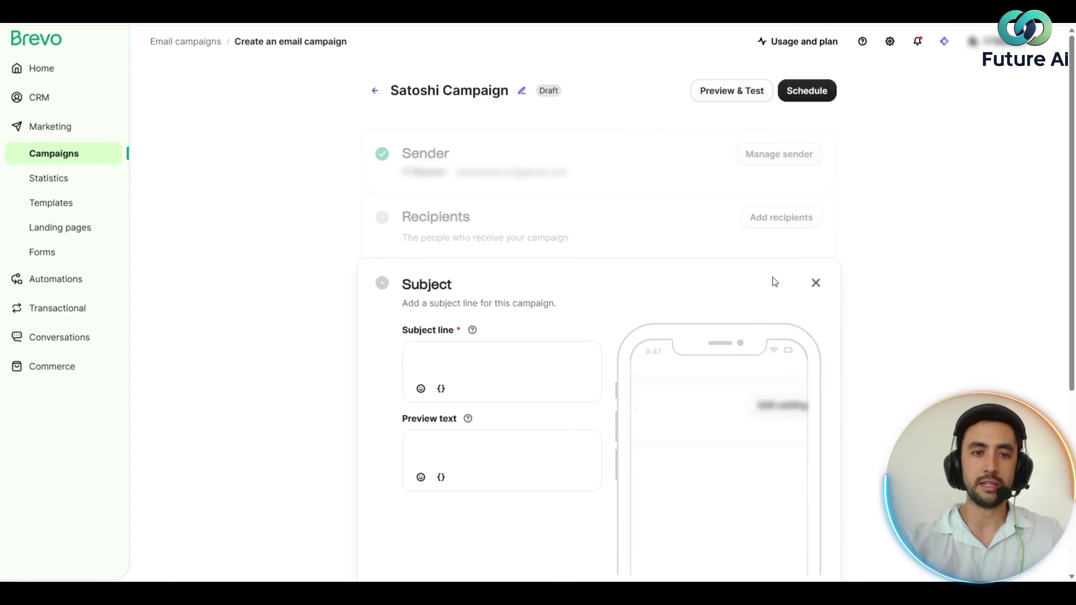
{"action": "left_click", "coordinate": [435, 353]}
{"action": "type", "text": "Crypto to the moo"}
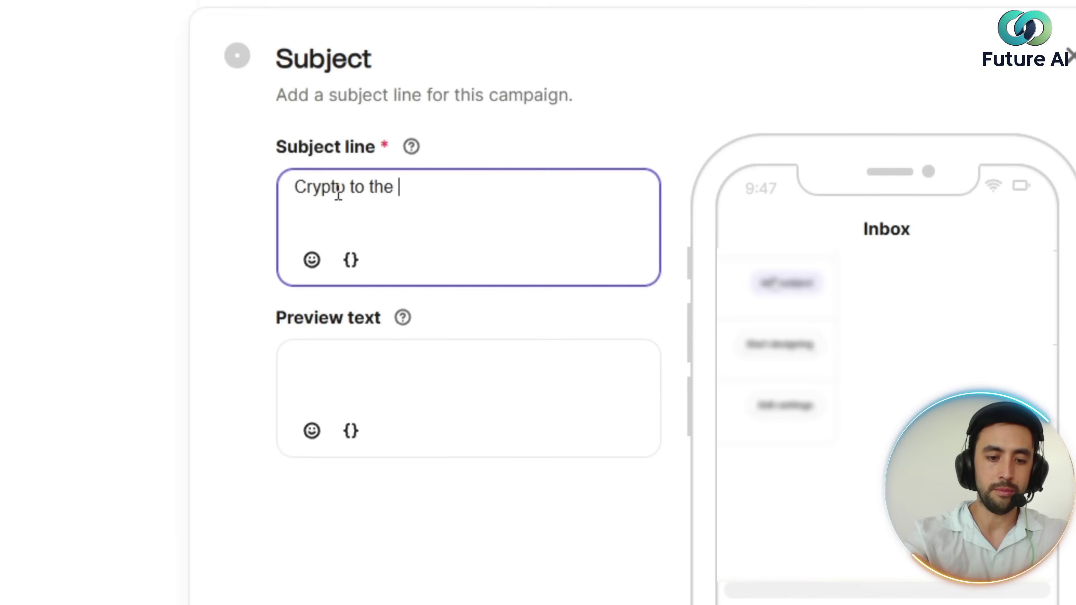
{"action": "type", "text": "n in 2025"}
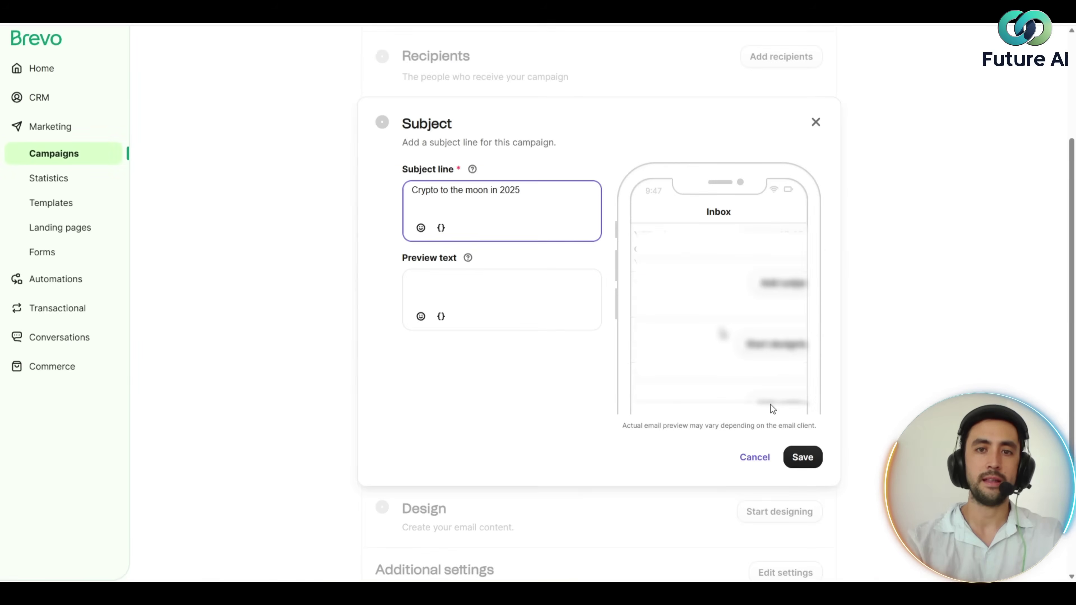
{"action": "left_click", "coordinate": [800, 456]}
- Browse the past, basic and ready-to-use templates, then build the email from Subscription
{"action": "left_click", "coordinate": [779, 354]}
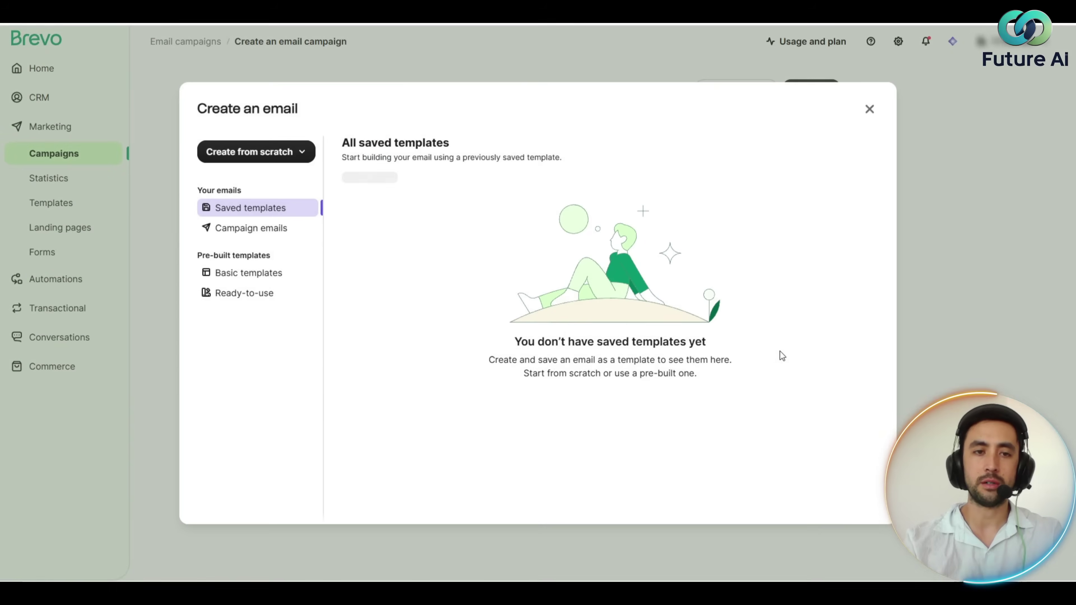
{"action": "left_click", "coordinate": [258, 159]}
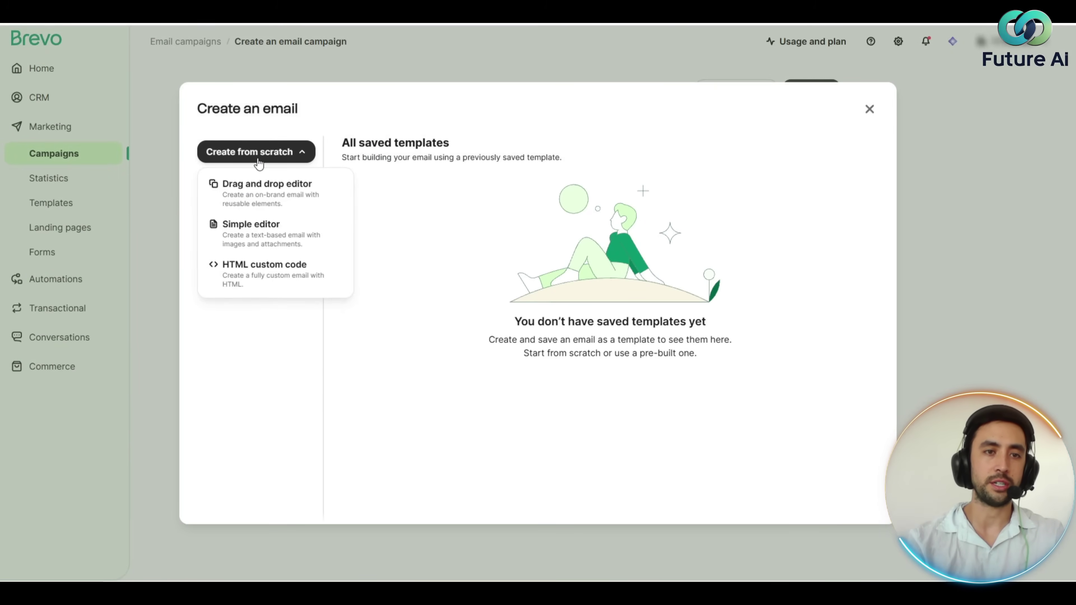
{"action": "left_click", "coordinate": [259, 163]}
{"action": "left_click", "coordinate": [275, 236]}
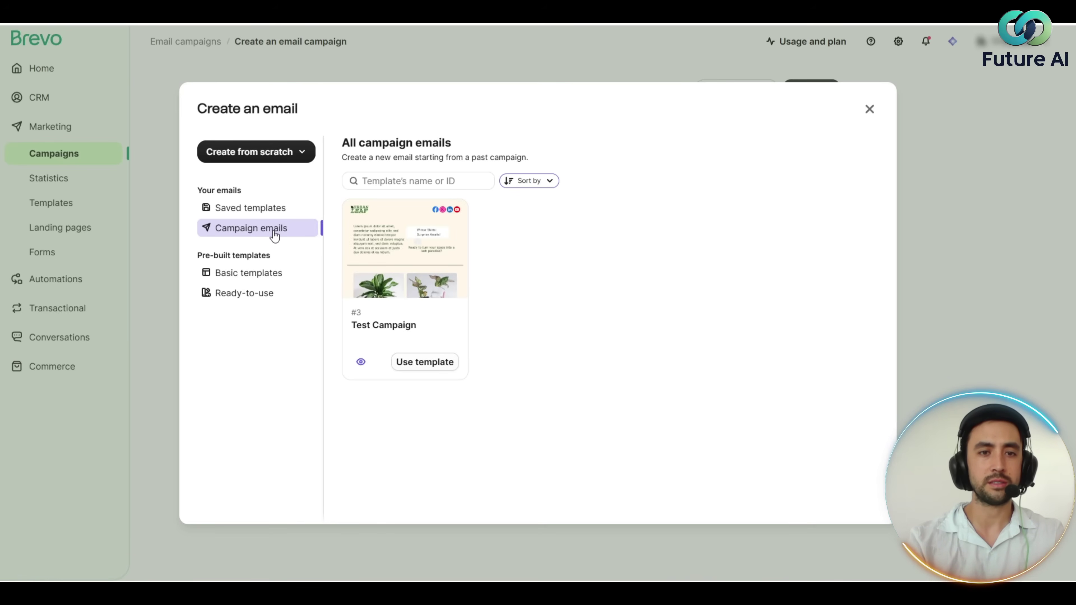
{"action": "left_click", "coordinate": [267, 275]}
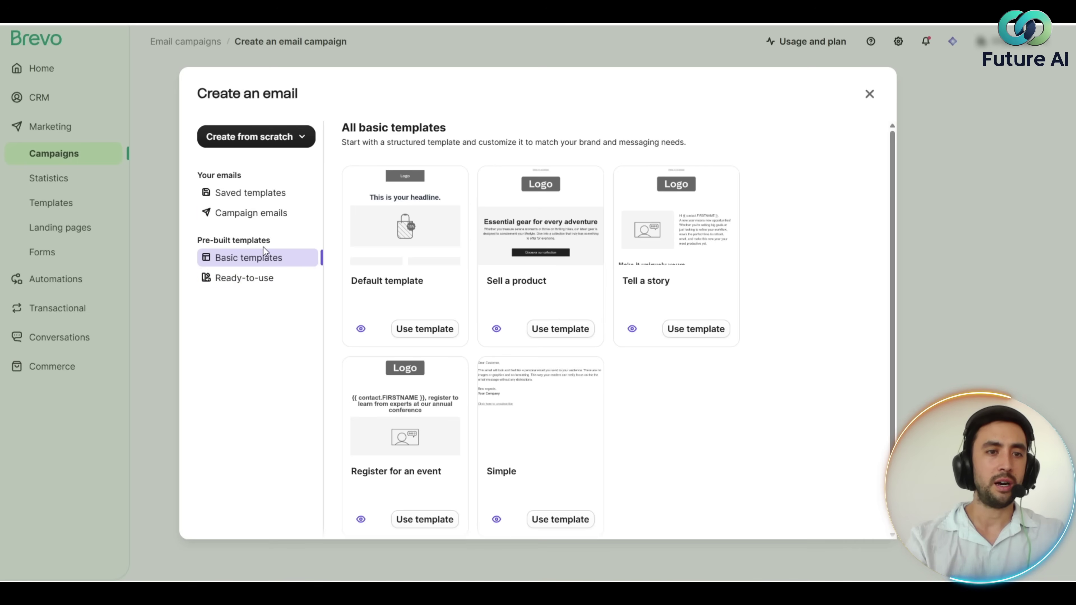
{"action": "left_click", "coordinate": [244, 287]}
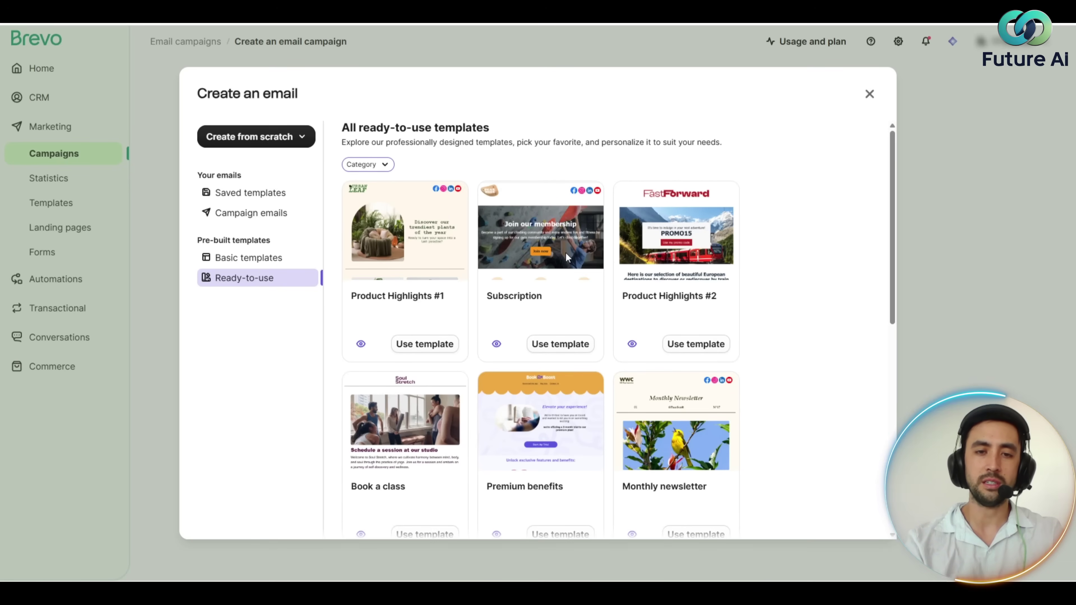
{"action": "left_click", "coordinate": [564, 344]}
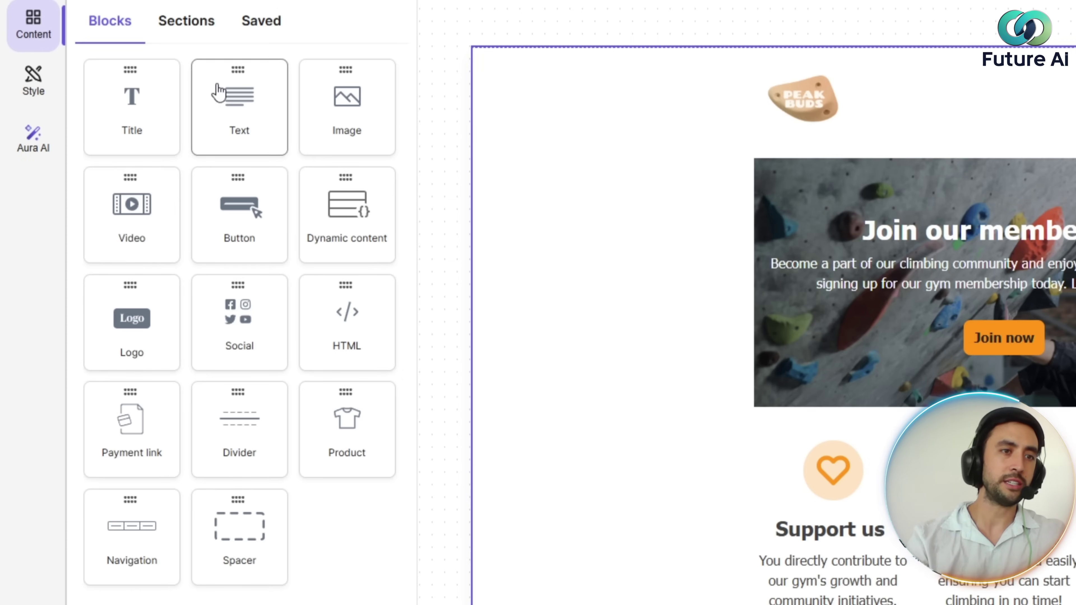
- Have Aura generate a title on 'crypto content' and insert it into the email
{"action": "left_click", "coordinate": [34, 138]}
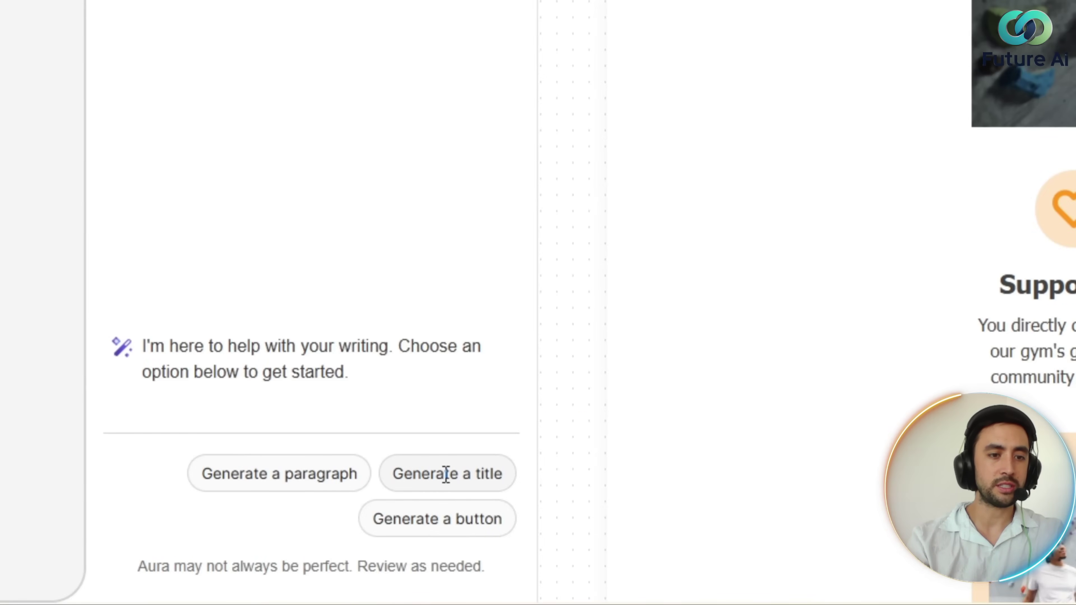
{"action": "left_click", "coordinate": [446, 474]}
{"action": "left_click", "coordinate": [360, 493]}
{"action": "type", "text": "crypto content"}
{"action": "left_click", "coordinate": [498, 514]}
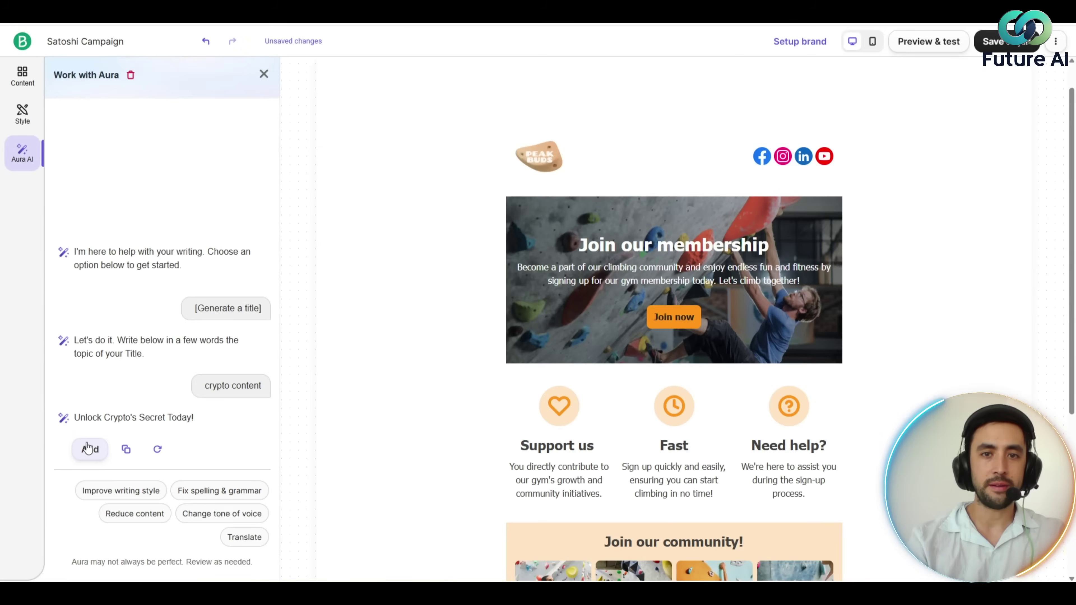
{"action": "left_click", "coordinate": [87, 448]}
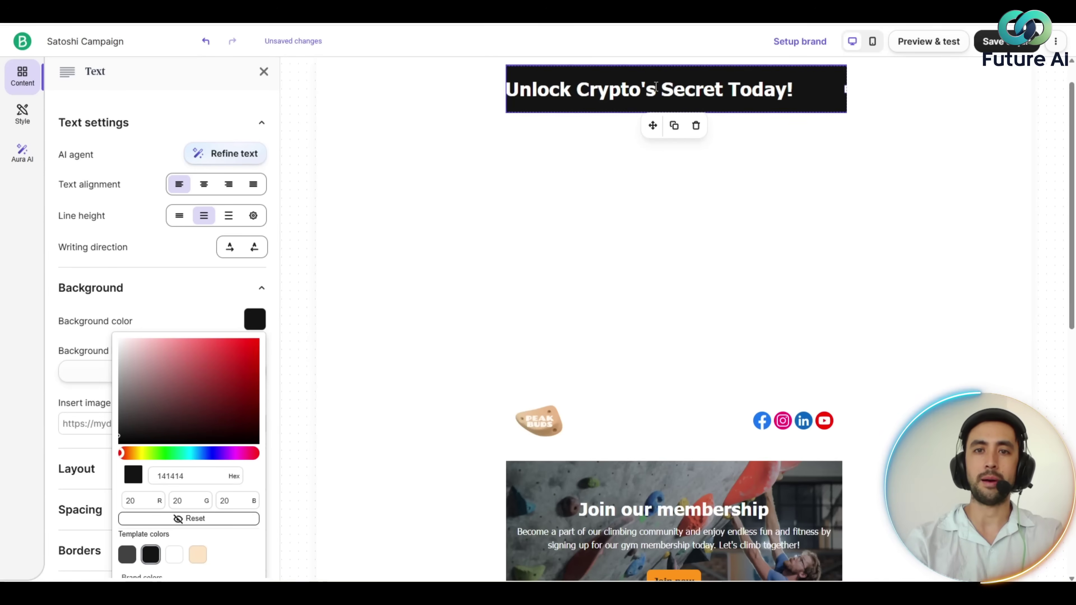
{"action": "left_click", "coordinate": [201, 305]}
- Have Aura write a paragraph on the 'crypto market outlook for 2025 Q4' and insert it
{"action": "left_click", "coordinate": [22, 151]}
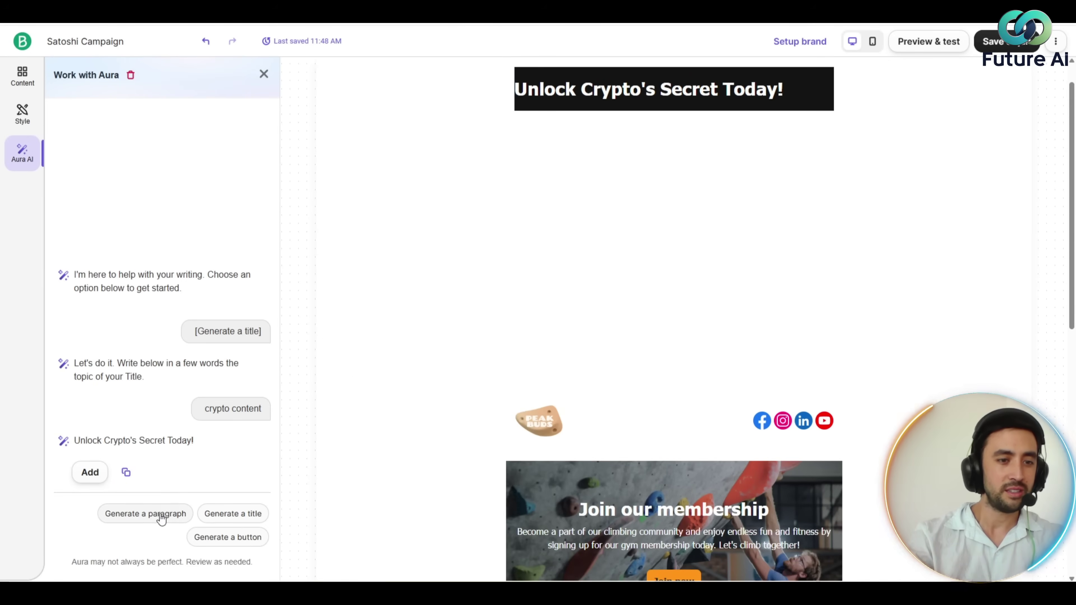
{"action": "left_click", "coordinate": [226, 513]}
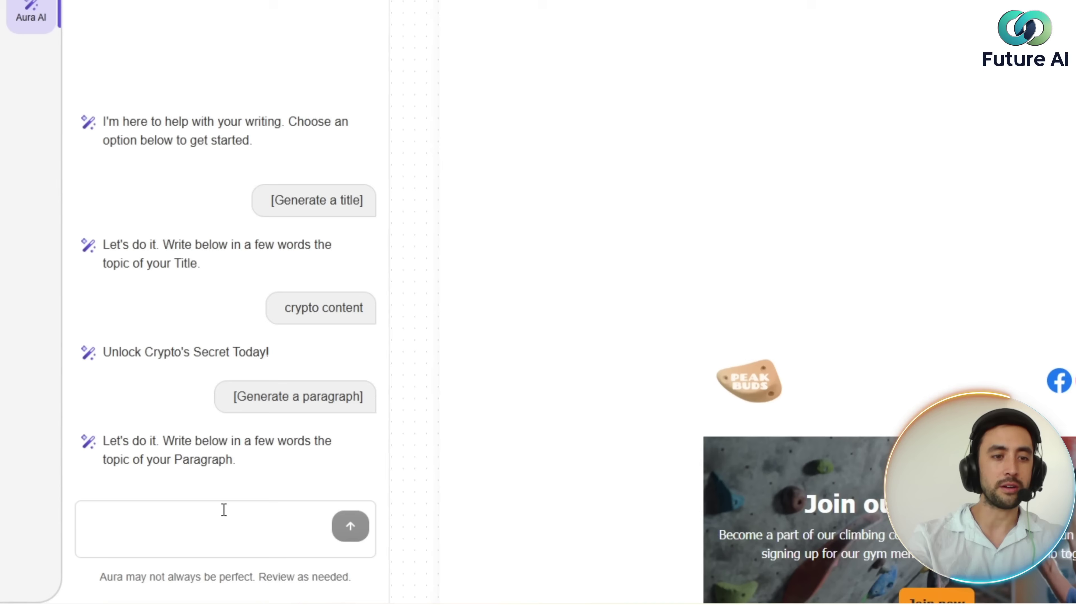
{"action": "left_click", "coordinate": [224, 510]}
{"action": "type", "text": "talk about the cru"}
{"action": "key", "text": "BackSpace"}
{"action": "type", "text": "ypto ma"}
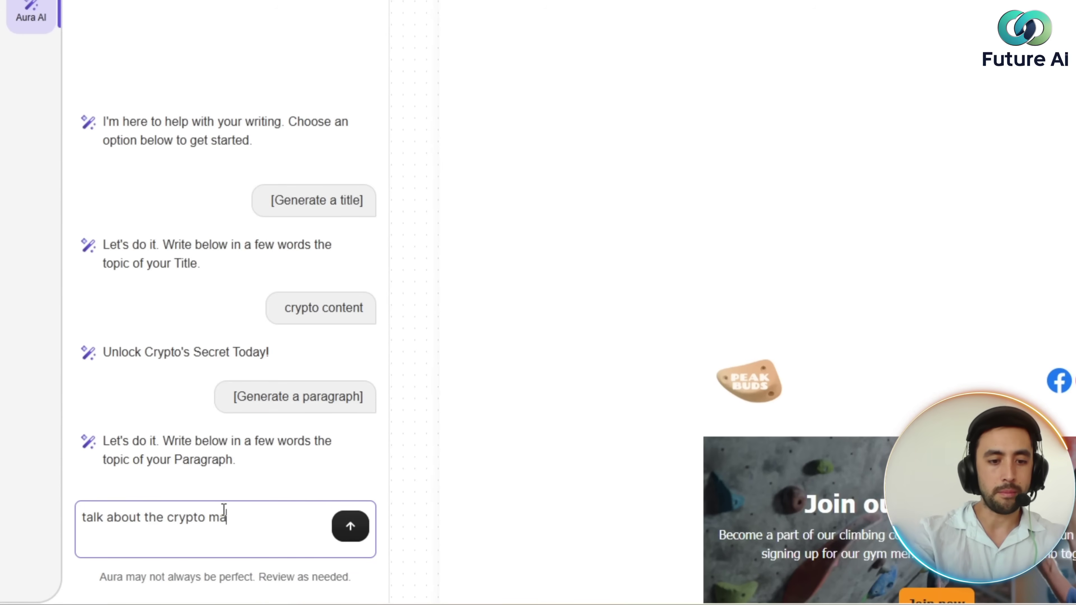
{"action": "type", "text": "rket outlook for 2025"}
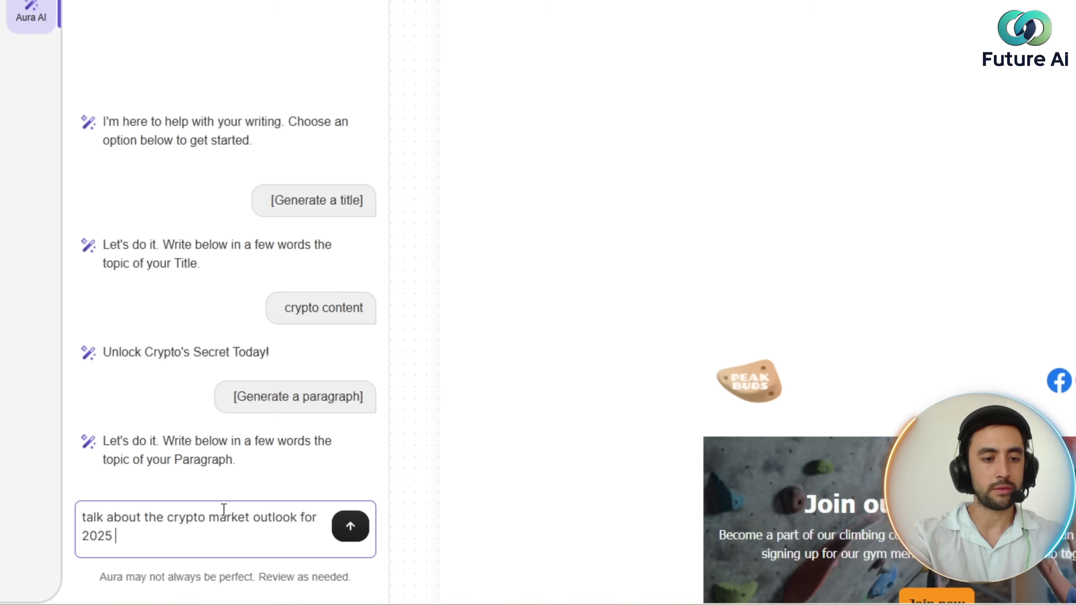
{"action": "type", "text": " Q4"}
{"action": "left_click", "coordinate": [351, 538]}
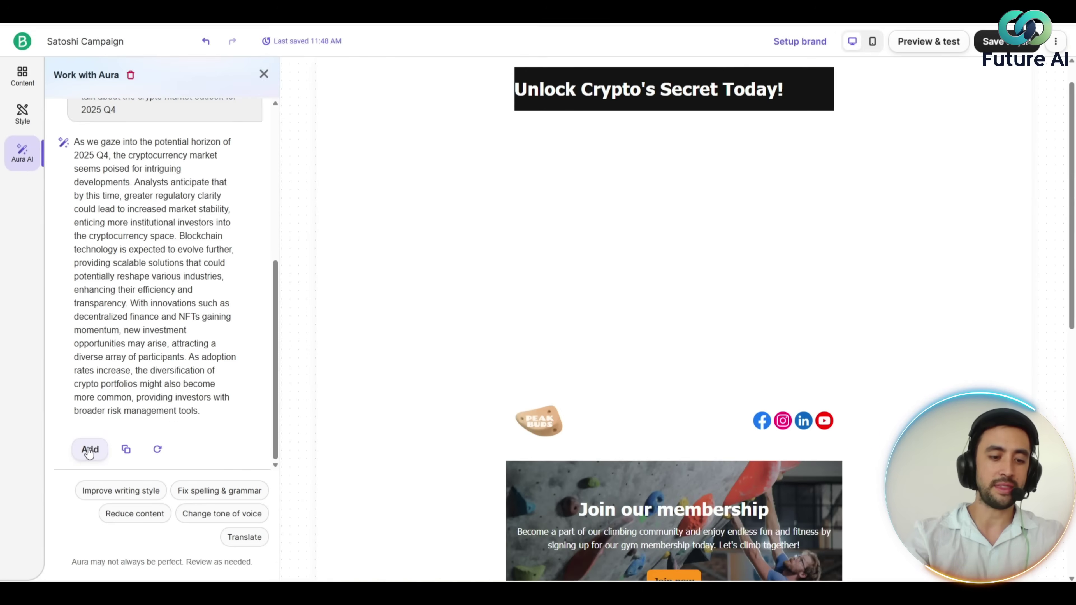
{"action": "left_click", "coordinate": [90, 508]}
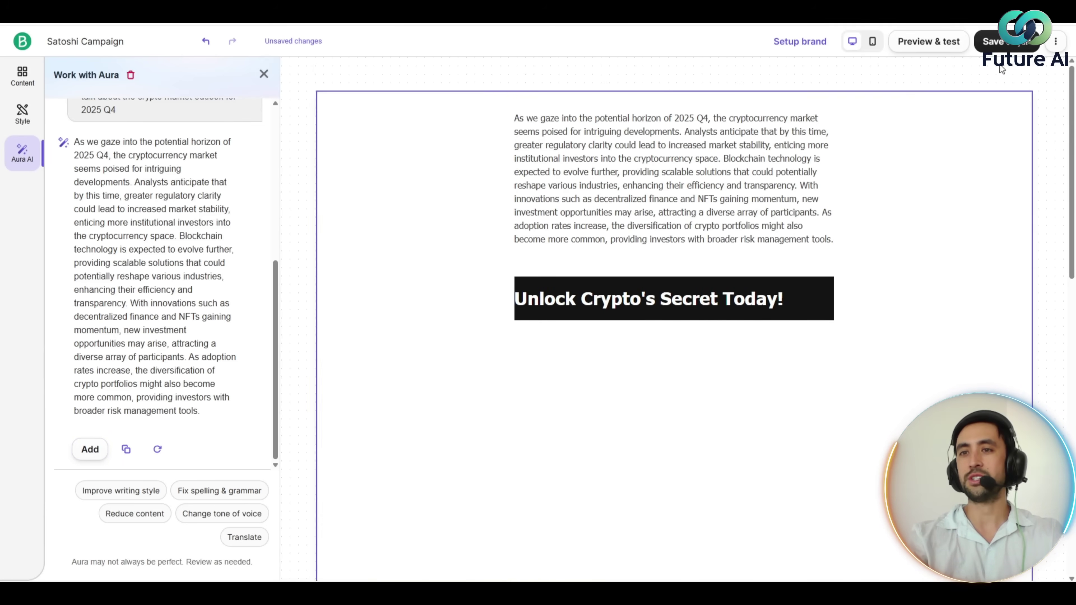
- Save the design, add one contact as recipient, and set the campaign to send now
{"action": "left_click", "coordinate": [1000, 42]}
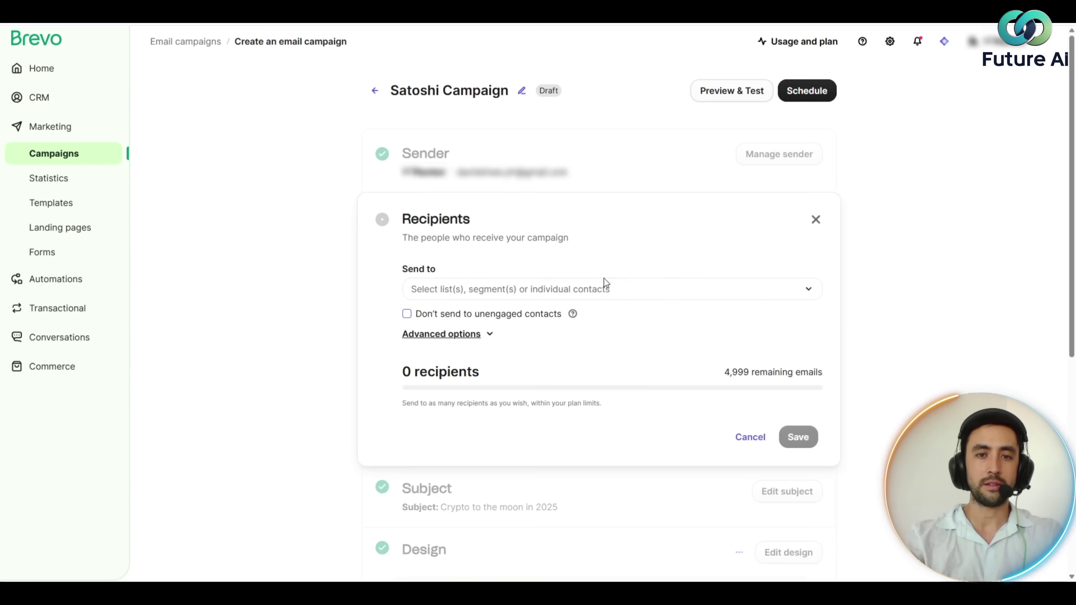
{"action": "left_click", "coordinate": [601, 292]}
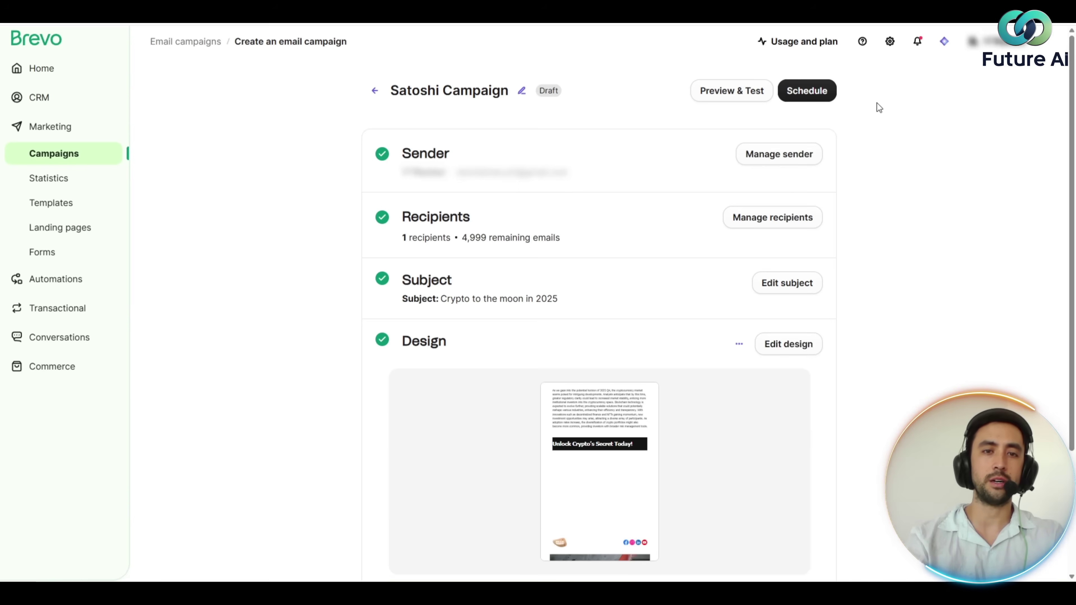
{"action": "left_click", "coordinate": [817, 90]}
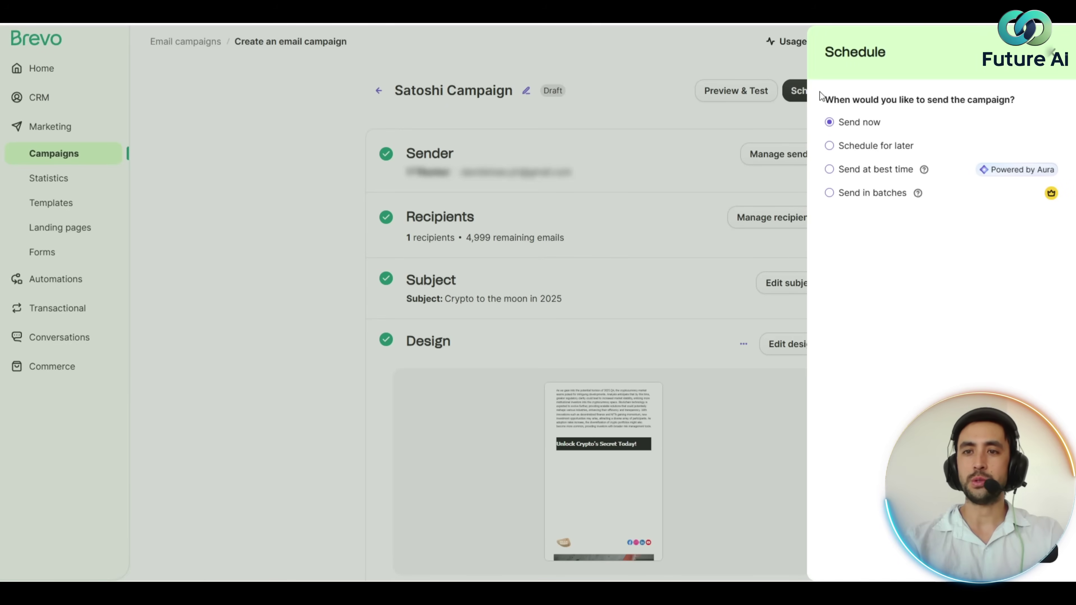
{"action": "left_click", "coordinate": [829, 145]}
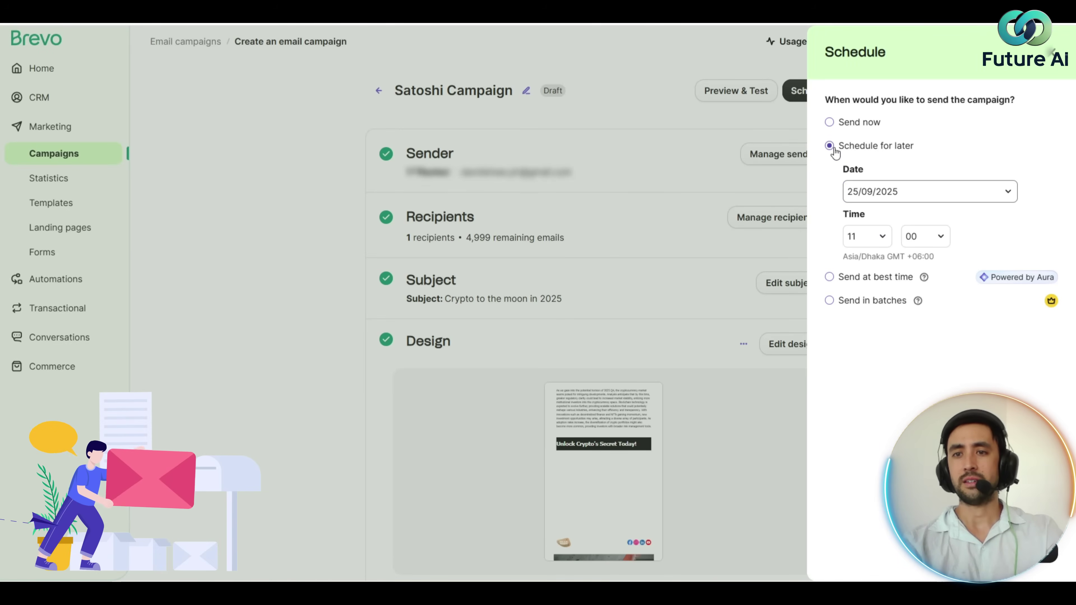
{"action": "left_click", "coordinate": [835, 277]}
{"action": "left_click", "coordinate": [831, 297]}
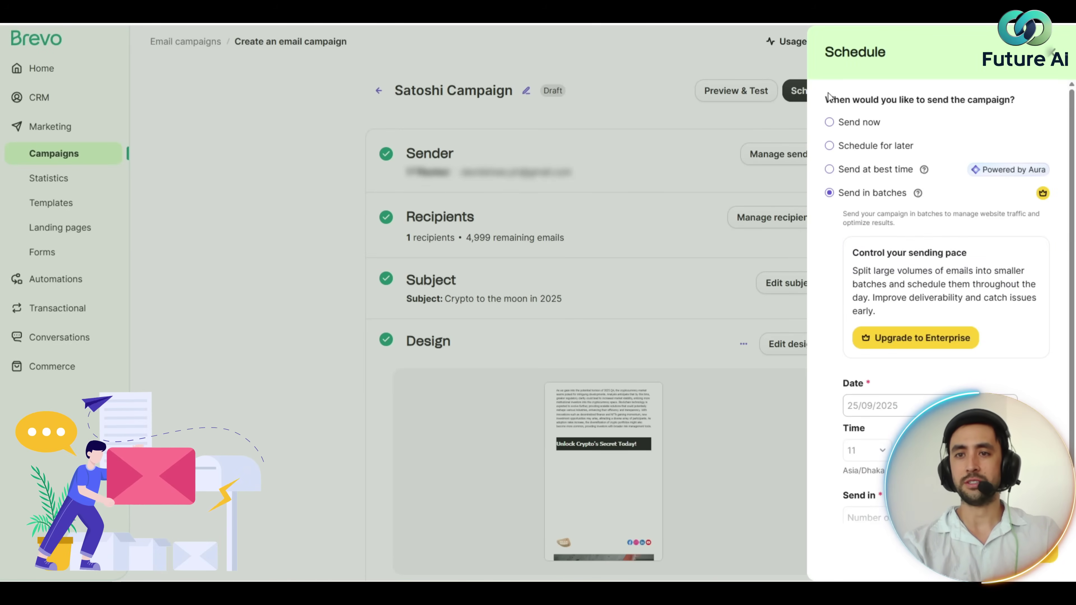
{"action": "left_click", "coordinate": [829, 126]}
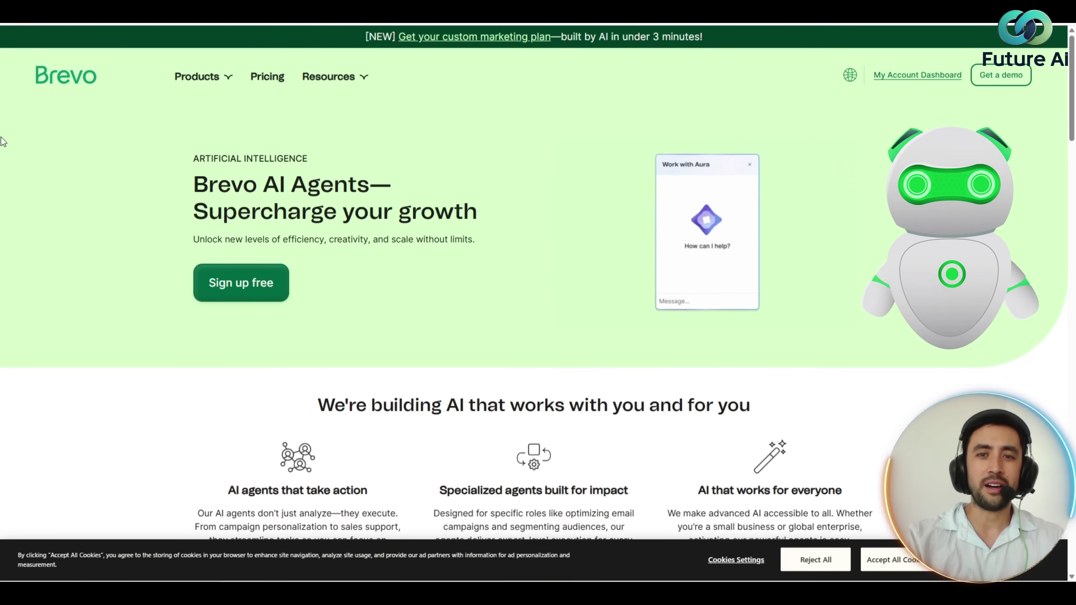
- Scroll down the Brevo AI Agents page to the Meet your Aura AI team section
{"action": "scroll", "coordinate": [455, 236], "scroll_direction": "down", "scroll_amount": 2}
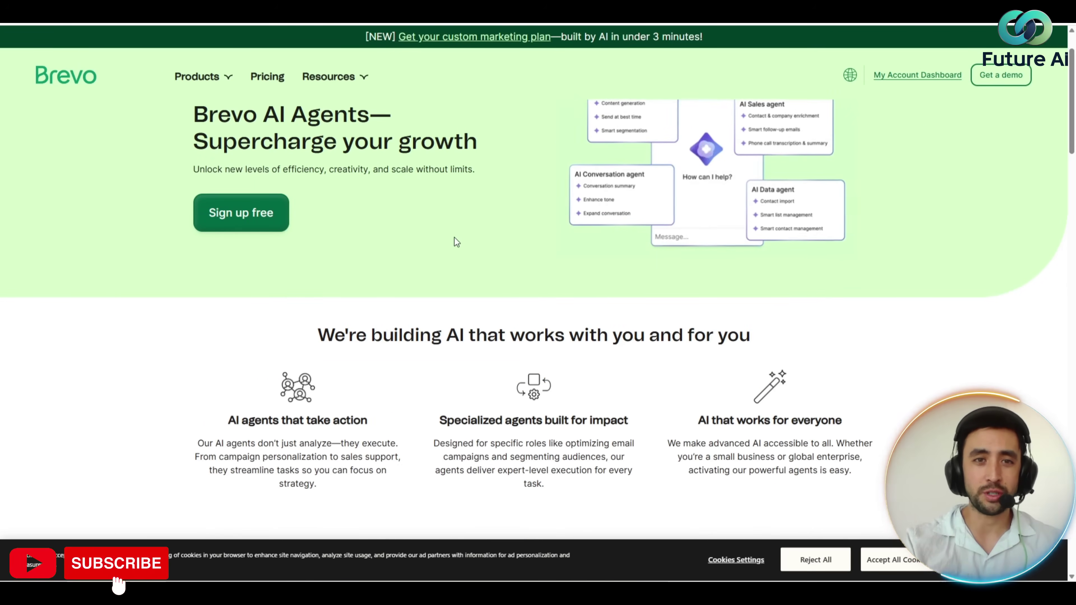
{"action": "scroll", "coordinate": [454, 237], "scroll_direction": "down", "scroll_amount": 1}
{"action": "scroll", "coordinate": [454, 237], "scroll_direction": "up", "scroll_amount": 3}
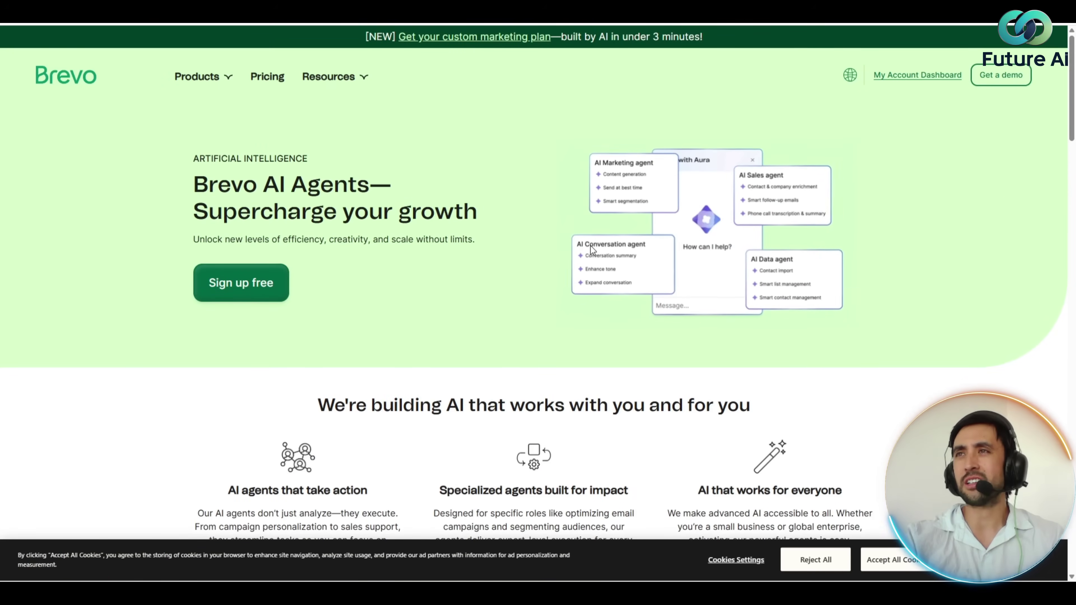
{"action": "scroll", "coordinate": [591, 247], "scroll_direction": "down", "scroll_amount": 2}
{"action": "scroll", "coordinate": [592, 250], "scroll_direction": "down", "scroll_amount": 2}
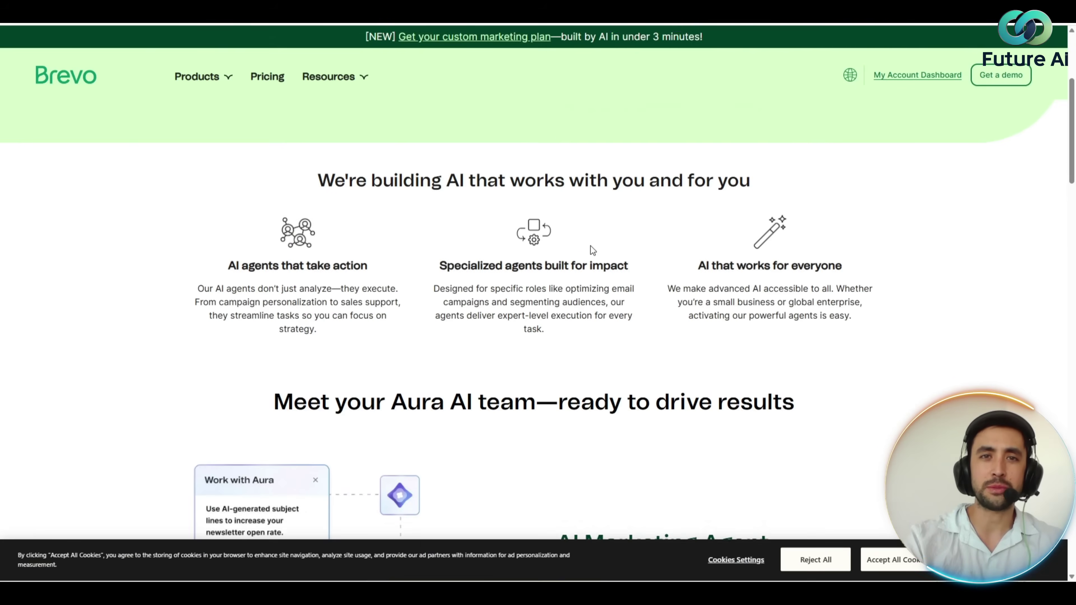
{"action": "scroll", "coordinate": [590, 246], "scroll_direction": "down", "scroll_amount": 1}
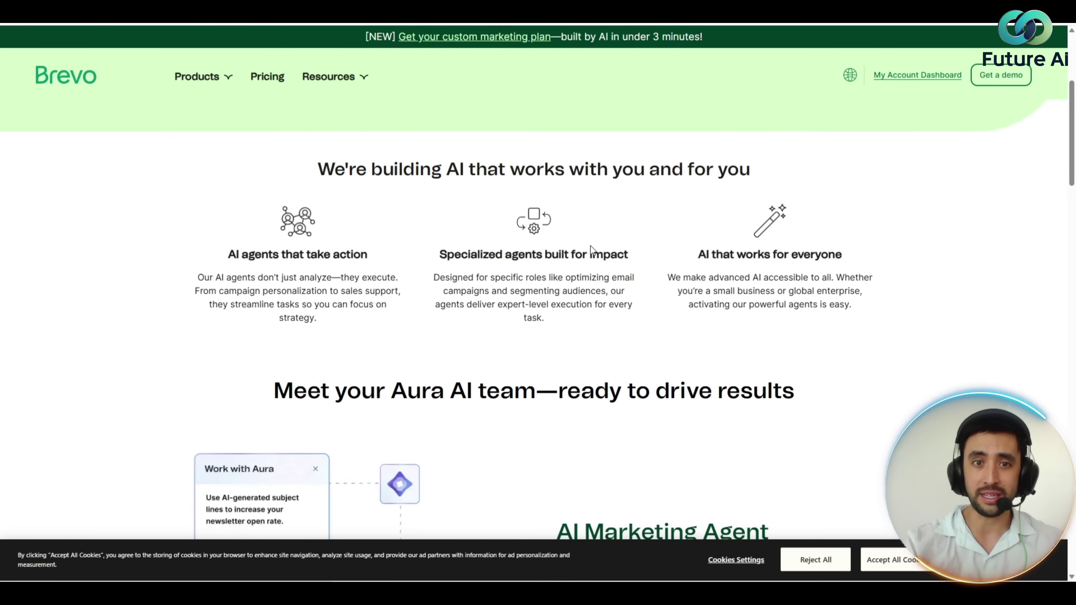
{"action": "scroll", "coordinate": [590, 248], "scroll_direction": "down", "scroll_amount": 1}
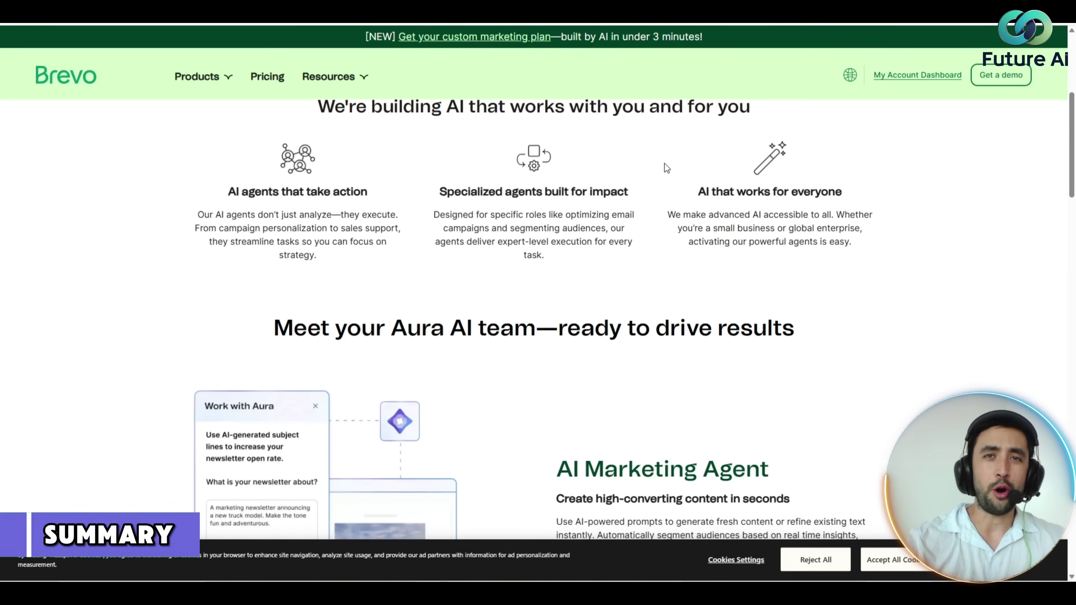
{"action": "scroll", "coordinate": [665, 163], "scroll_direction": "down", "scroll_amount": 1}
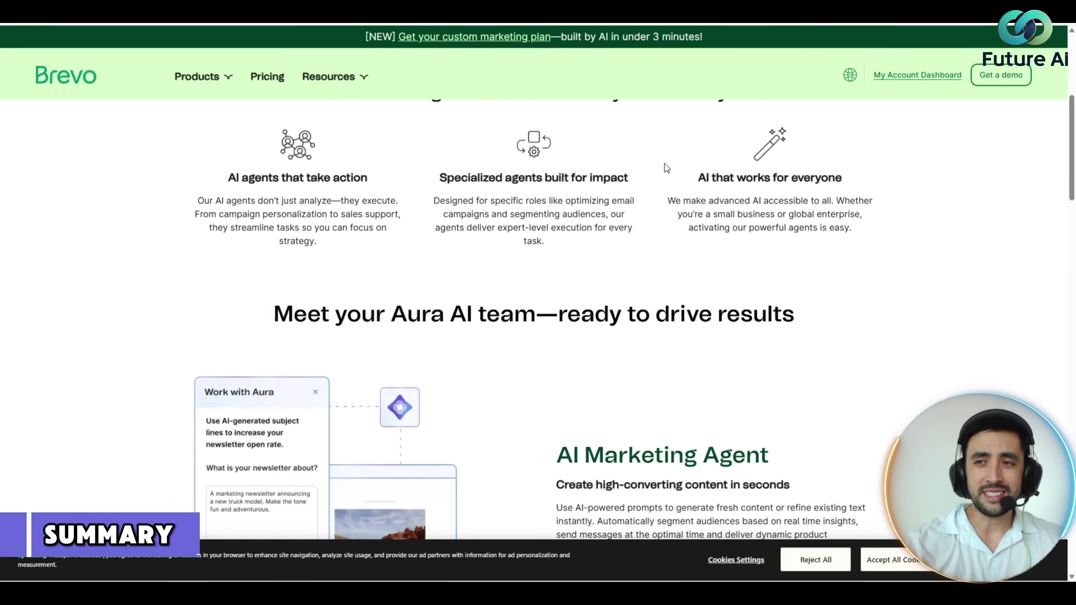
{"action": "scroll", "coordinate": [665, 163], "scroll_direction": "down", "scroll_amount": 2}
{"action": "scroll", "coordinate": [665, 166], "scroll_direction": "down", "scroll_amount": 2}
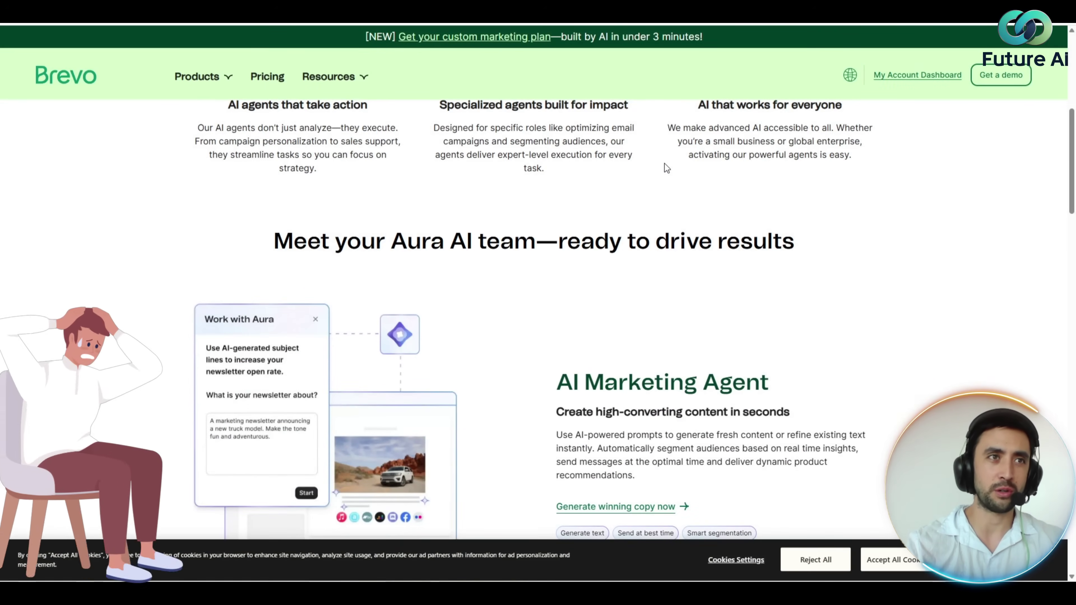
{"action": "scroll", "coordinate": [665, 163], "scroll_direction": "down", "scroll_amount": 2}
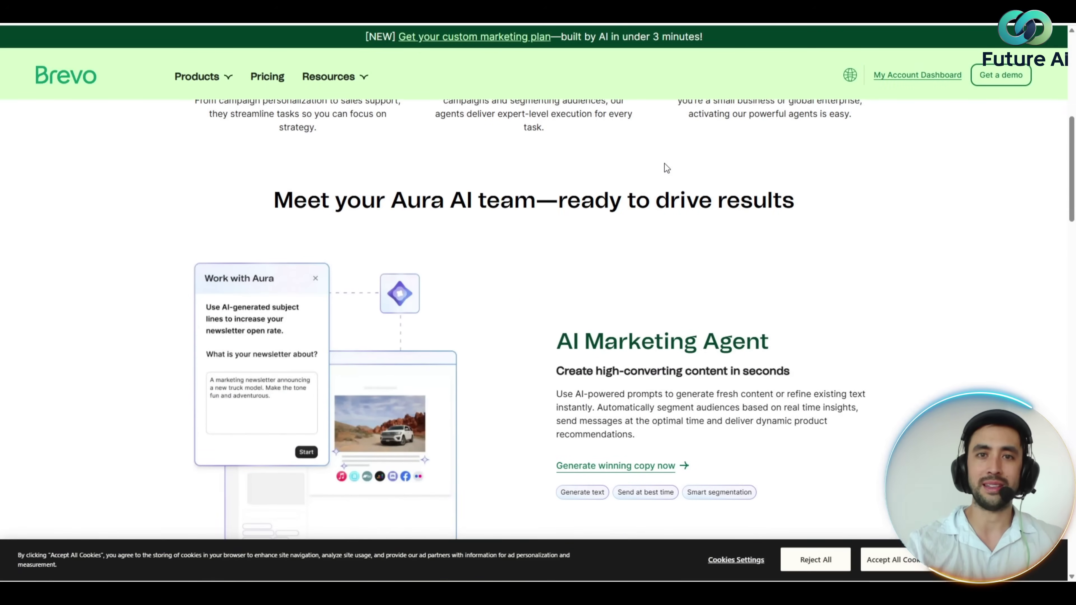
{"action": "scroll", "coordinate": [665, 163], "scroll_direction": "down", "scroll_amount": 2}
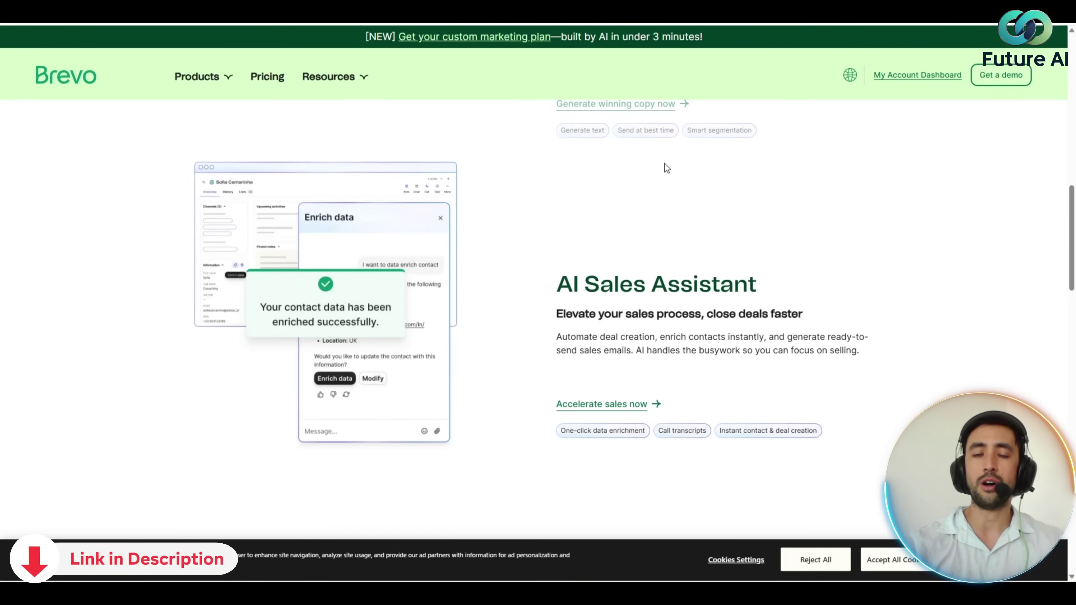
{"action": "scroll", "coordinate": [665, 164], "scroll_direction": "down", "scroll_amount": 1}
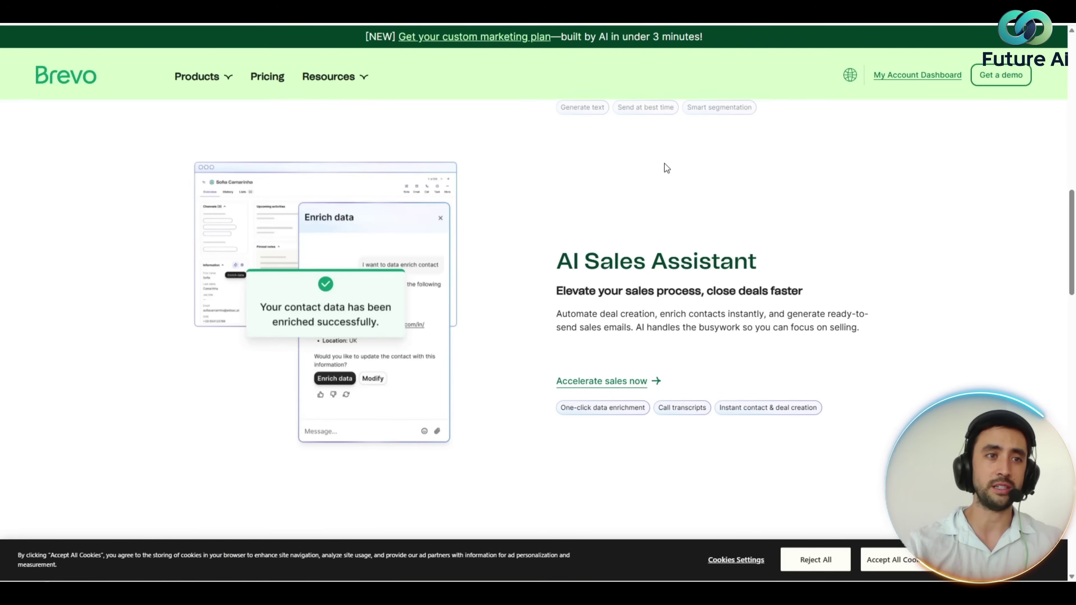
{"action": "scroll", "coordinate": [664, 164], "scroll_direction": "down", "scroll_amount": 1}
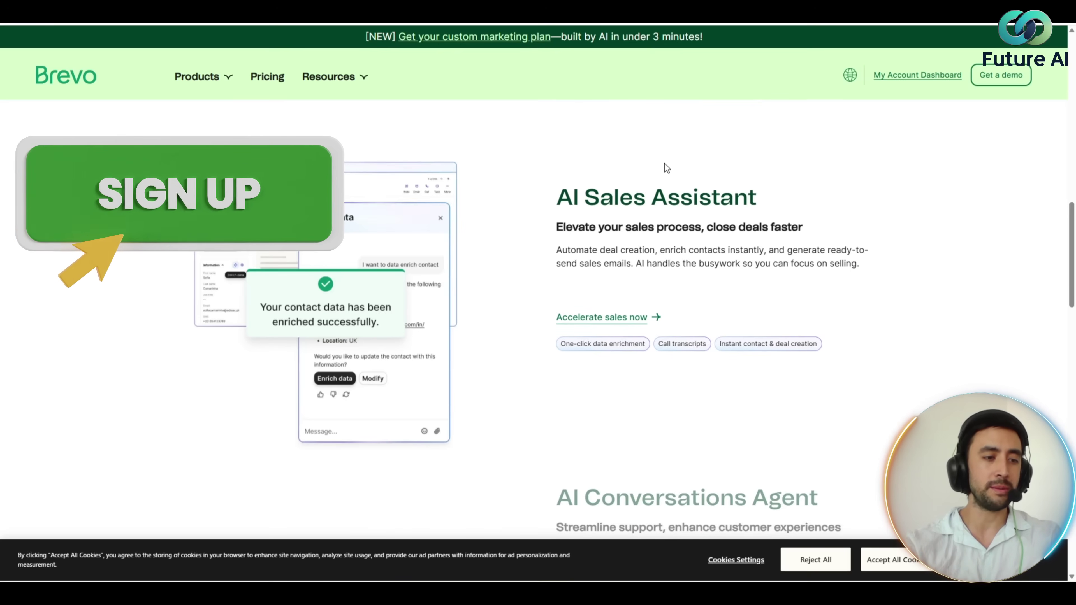
{"action": "scroll", "coordinate": [664, 163], "scroll_direction": "down", "scroll_amount": 1}
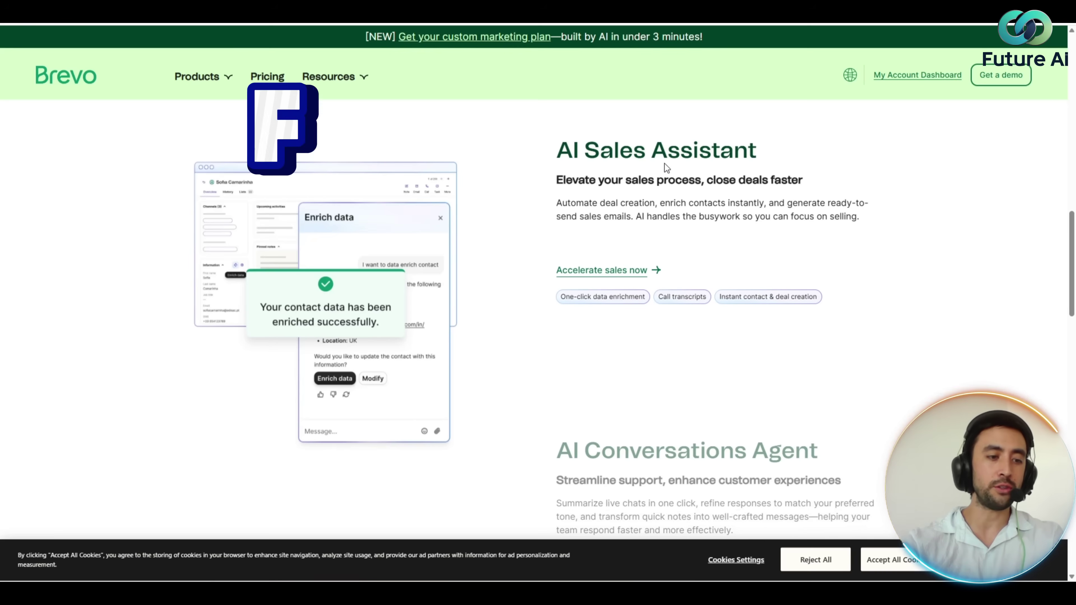
{"action": "scroll", "coordinate": [664, 163], "scroll_direction": "down", "scroll_amount": 1}
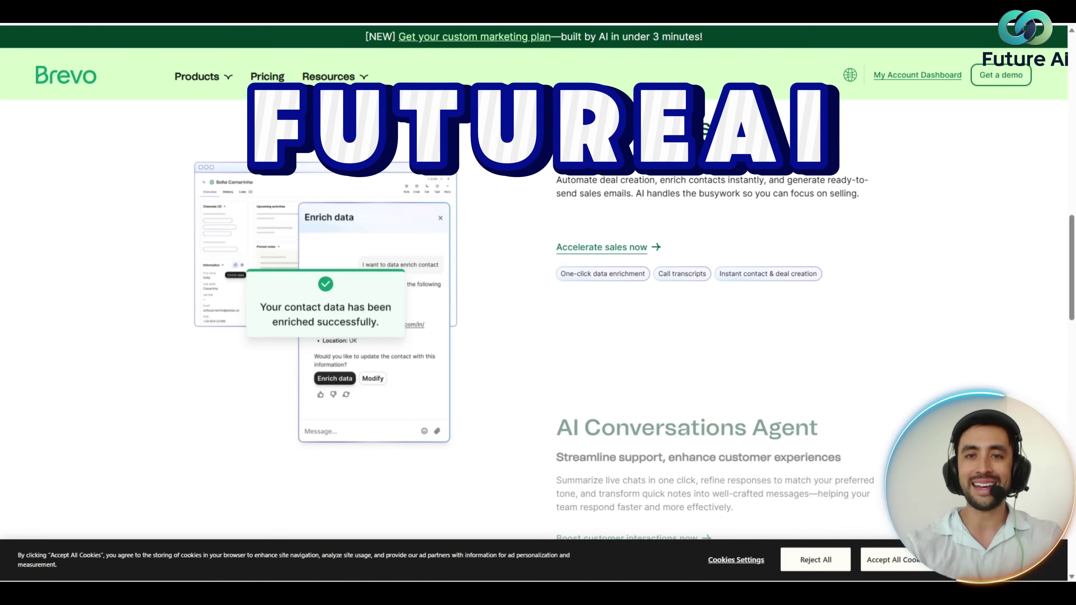
{"action": "scroll", "coordinate": [665, 164], "scroll_direction": "down", "scroll_amount": 1}
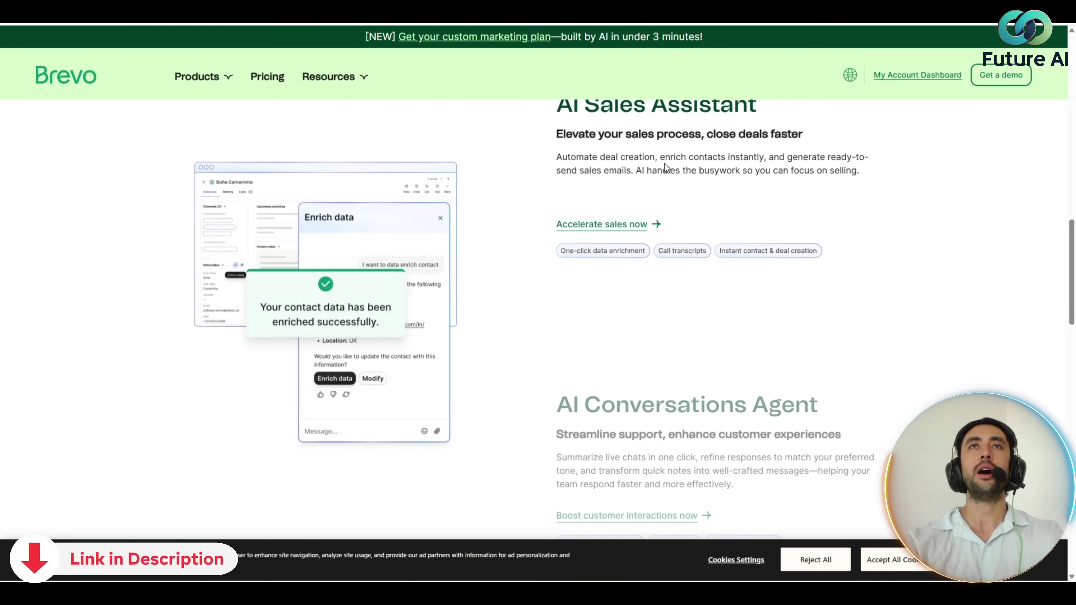
{"action": "scroll", "coordinate": [664, 163], "scroll_direction": "down", "scroll_amount": 1}
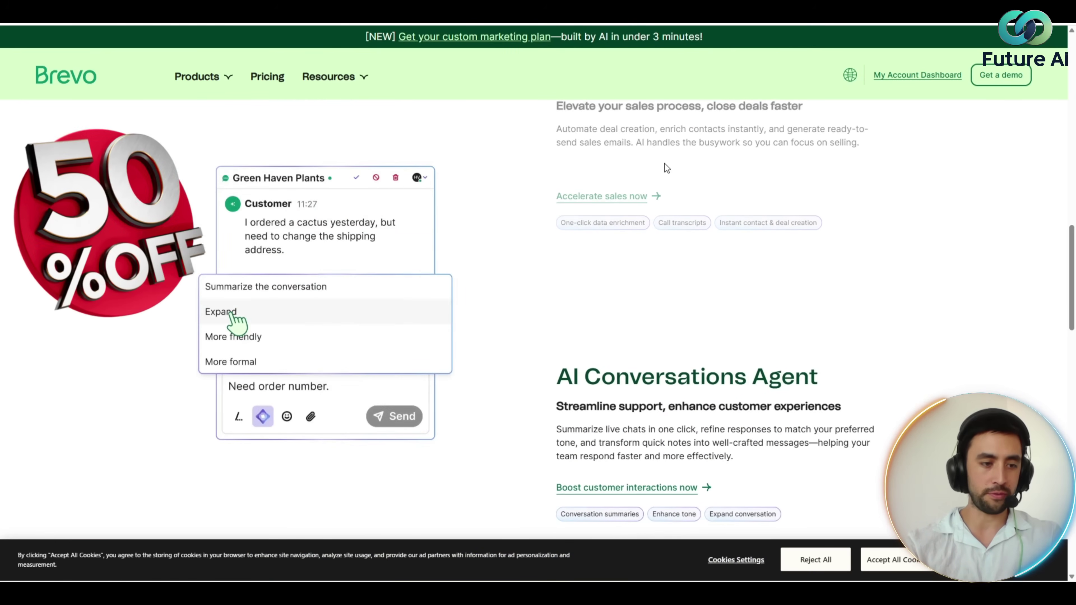